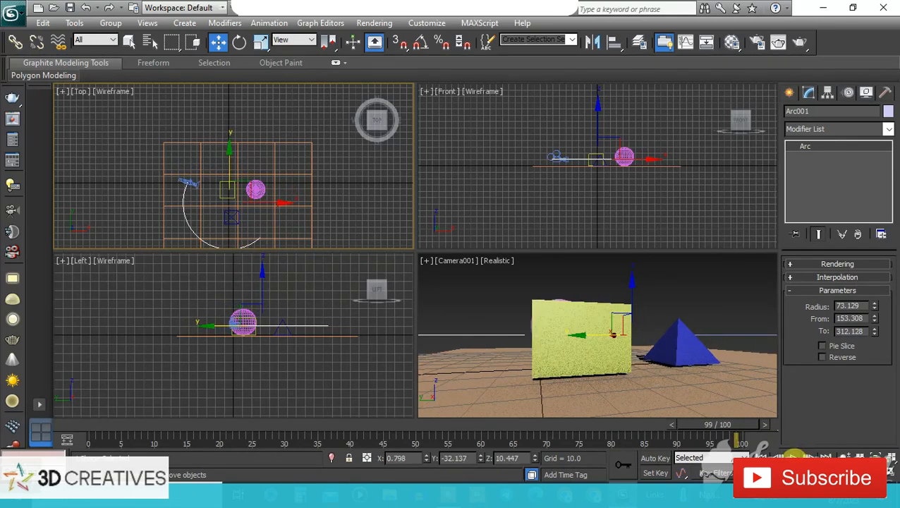
# - Play the camera walkthrough in the Camera001 view and stop it at frame 50
pyautogui.click(793, 456)
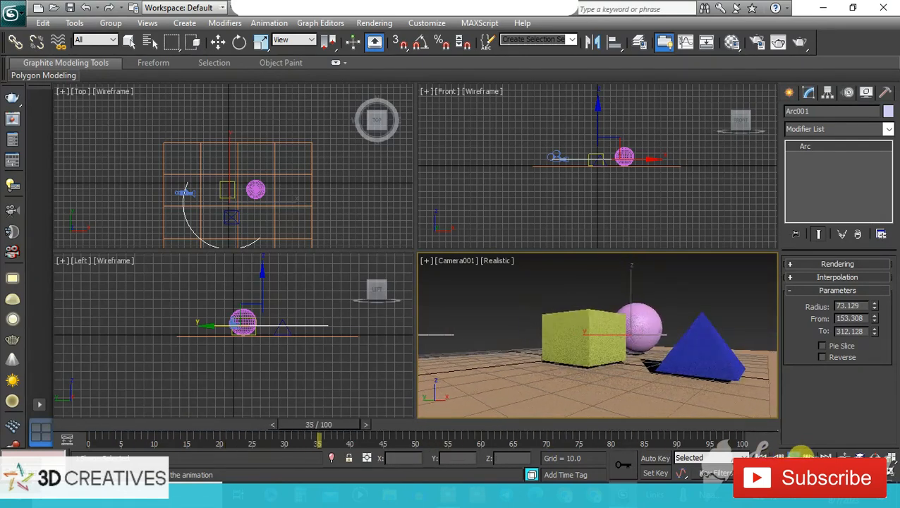
pyautogui.click(793, 455)
pyautogui.press('w')
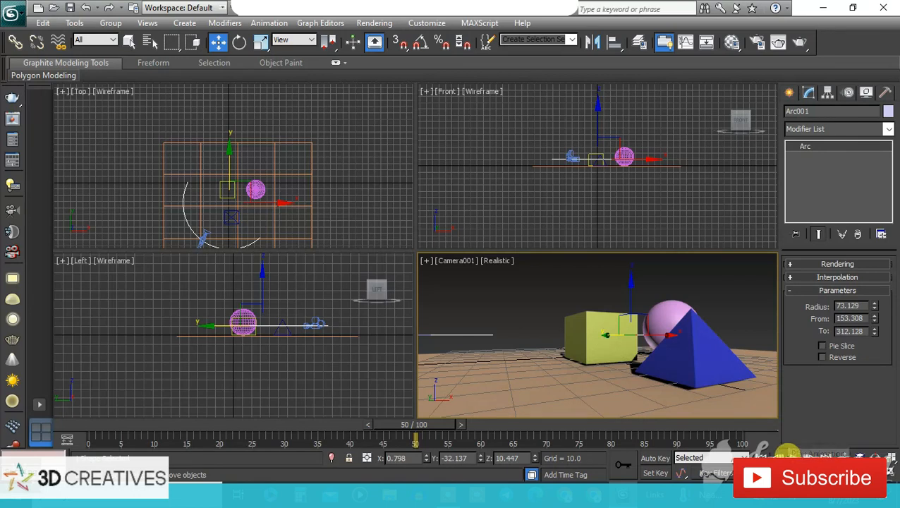
# - Open the render setup and set the time output to the frame range 0 to 100
pyautogui.click(758, 43)
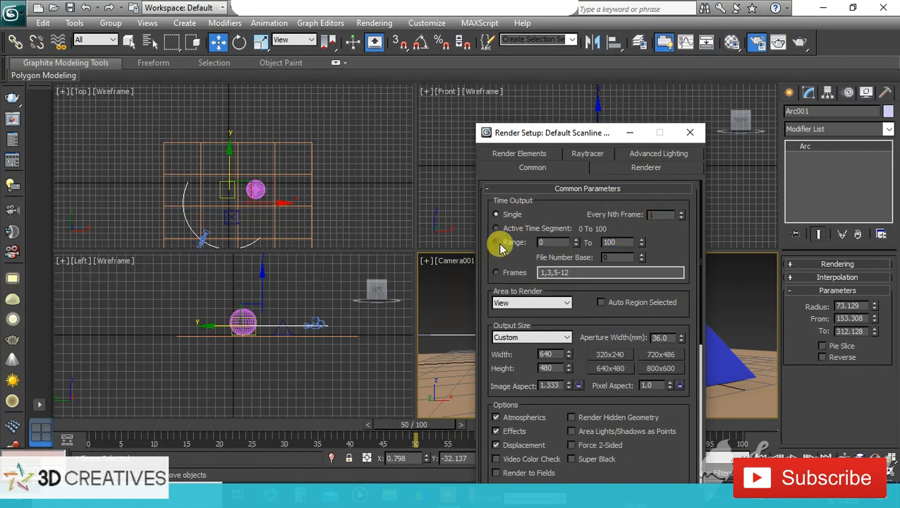
pyautogui.moveTo(559, 139); pyautogui.dragTo(387, 133)
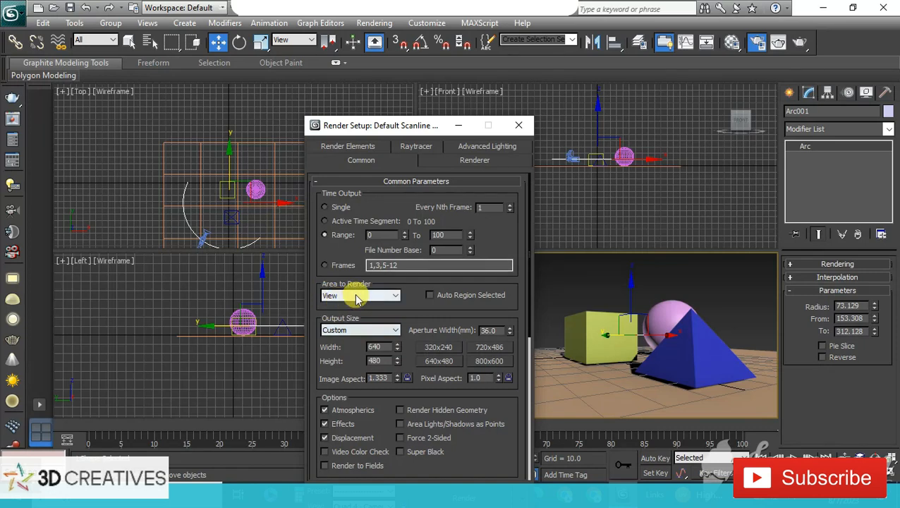
pyautogui.click(365, 337)
pyautogui.click(368, 334)
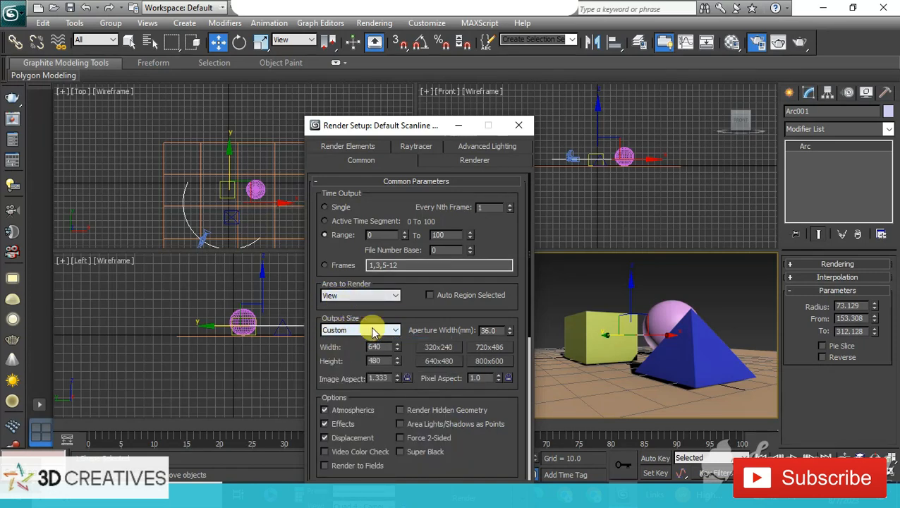
pyautogui.moveTo(416, 127); pyautogui.dragTo(449, 47)
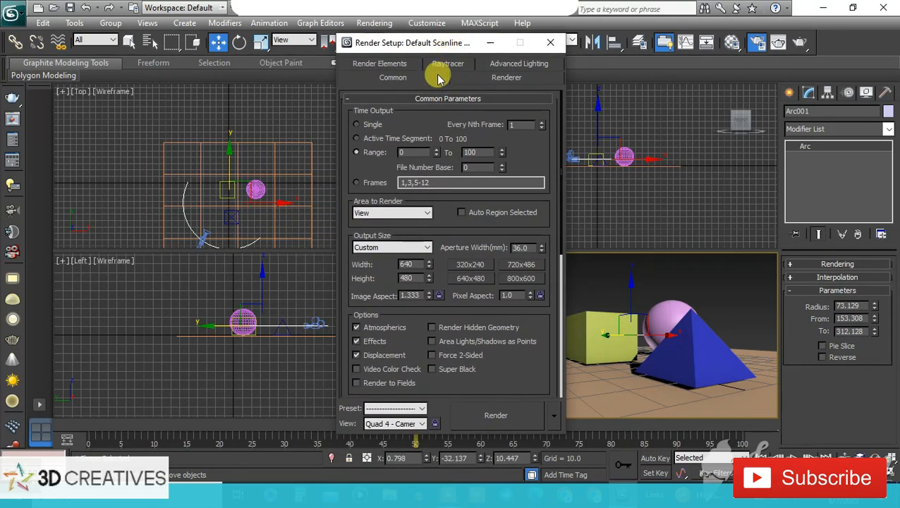
# - Assign NVIDIA mental ray as the production and material editor renderer and save the assignment as defaults
pyautogui.click(405, 100)
pyautogui.click(407, 138)
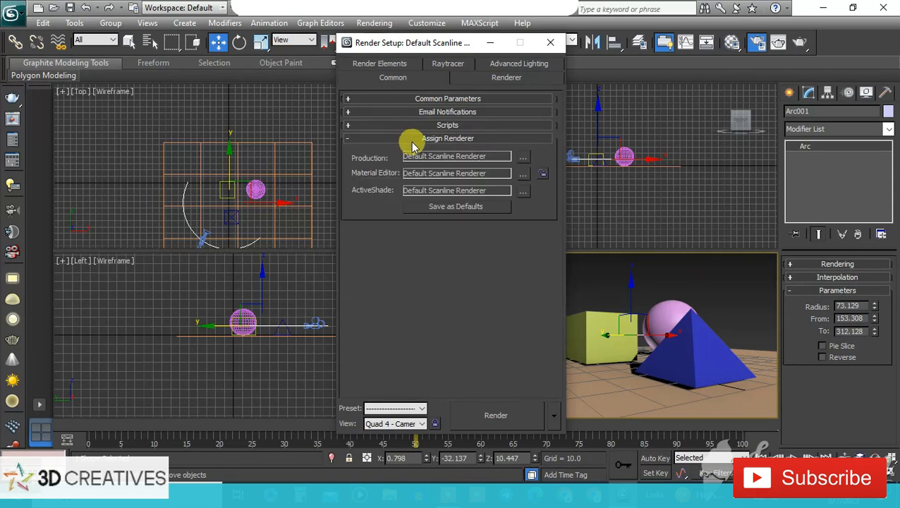
pyautogui.click(522, 157)
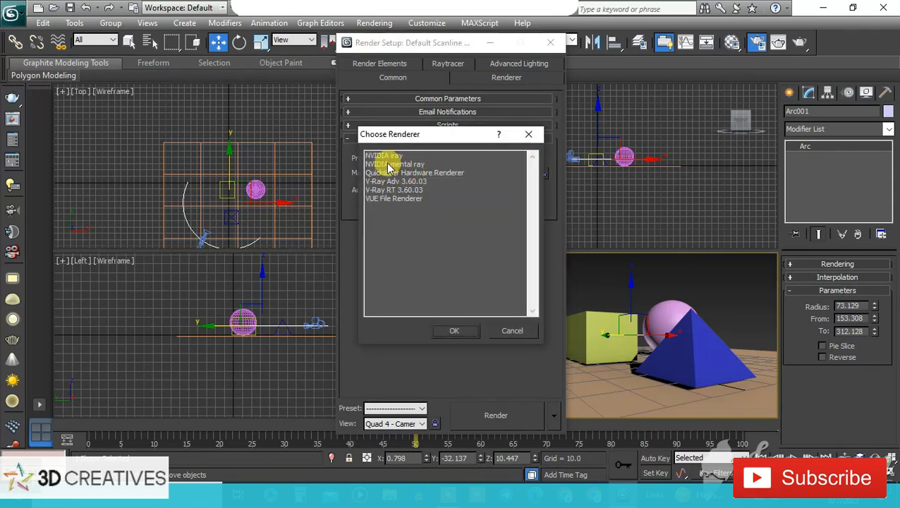
pyautogui.click(454, 337)
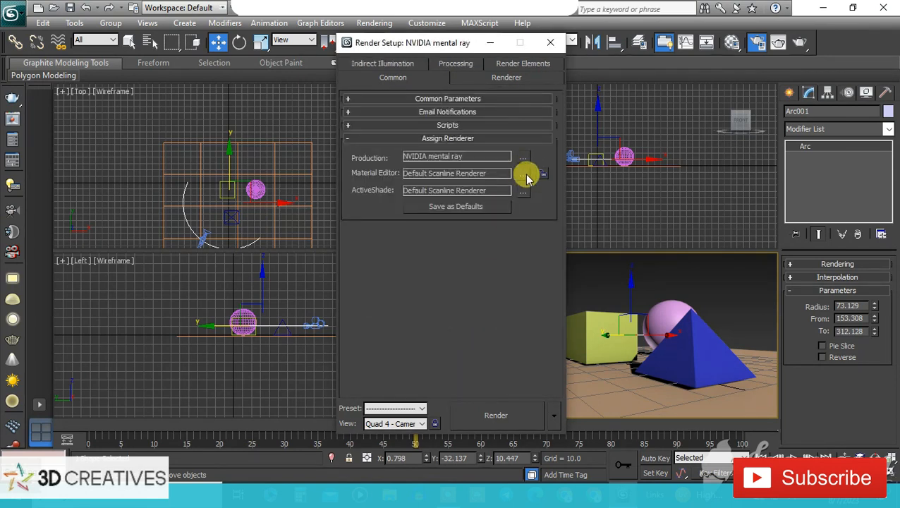
pyautogui.click(525, 175)
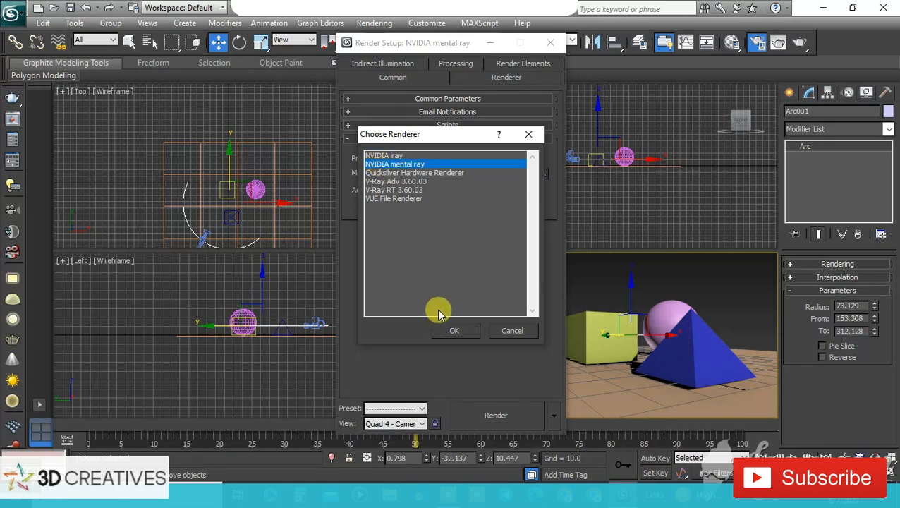
pyautogui.click(453, 331)
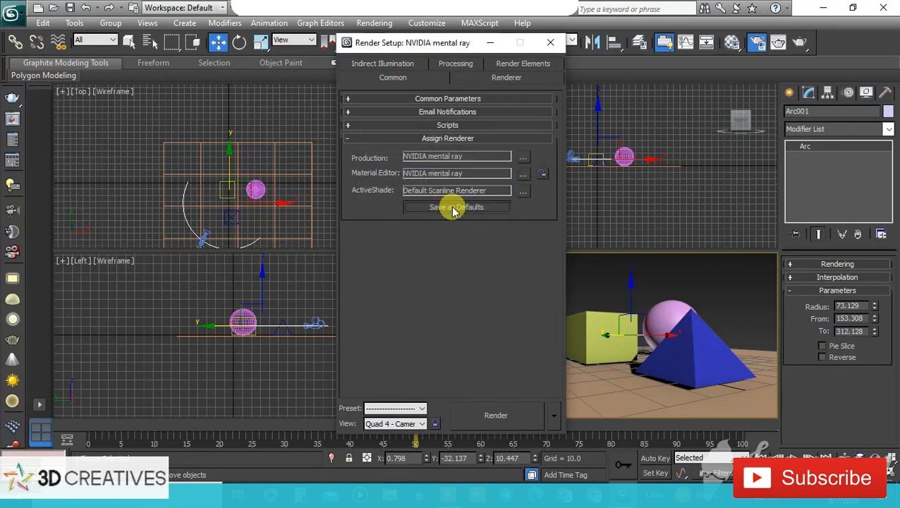
pyautogui.click(453, 208)
pyautogui.click(467, 291)
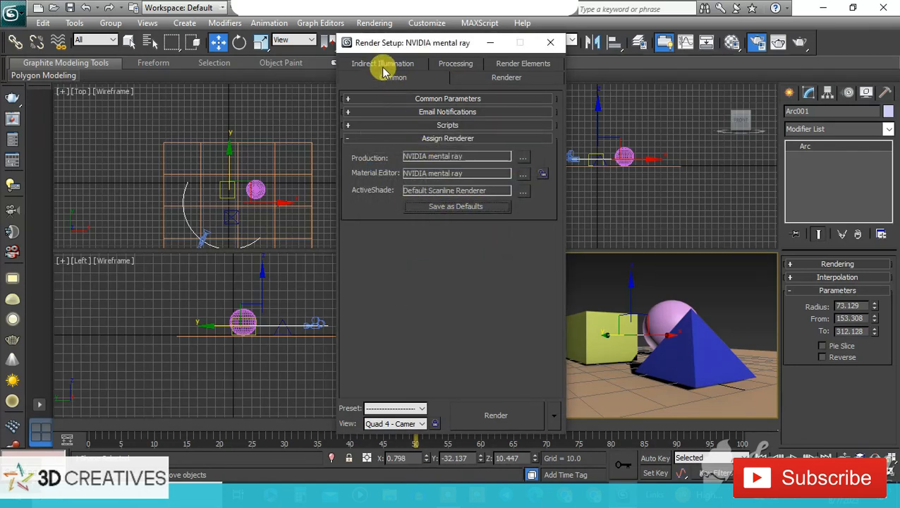
# - Set the custom render output size to 800x600
pyautogui.click(423, 100)
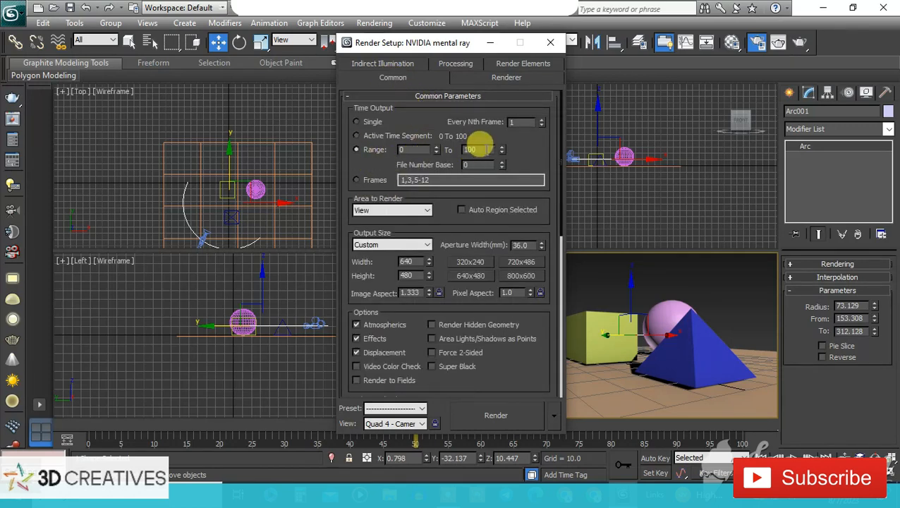
pyautogui.click(400, 246)
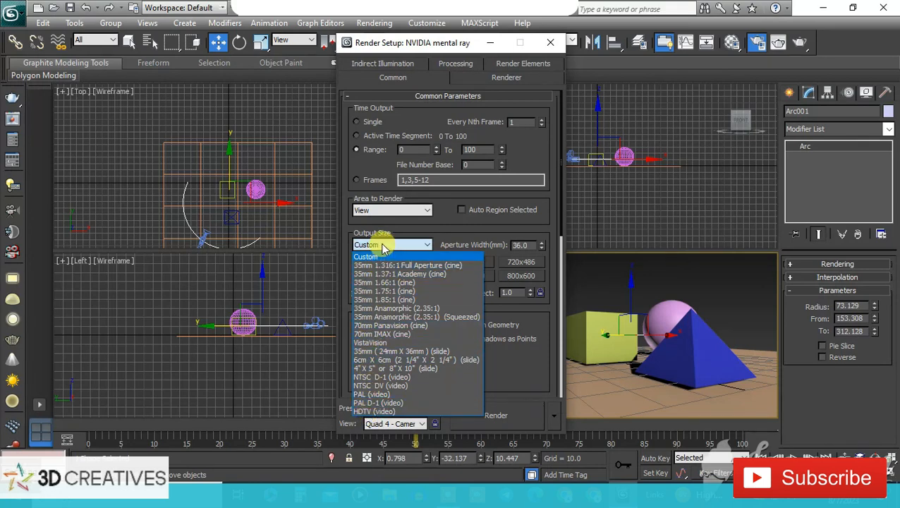
pyautogui.click(383, 247)
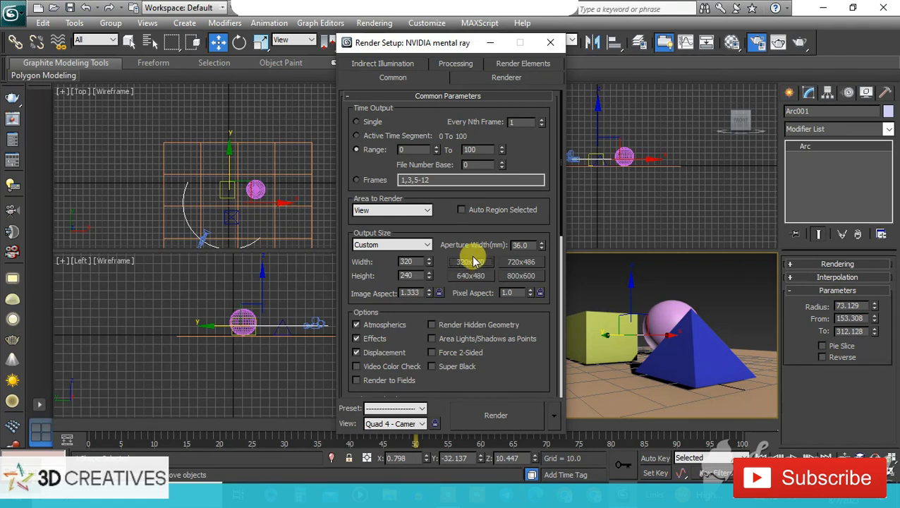
pyautogui.click(522, 276)
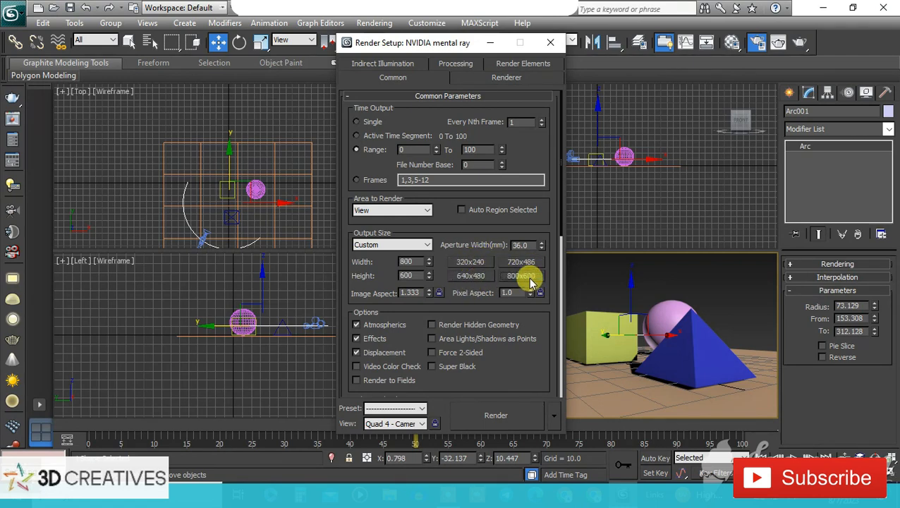
pyautogui.click(391, 245)
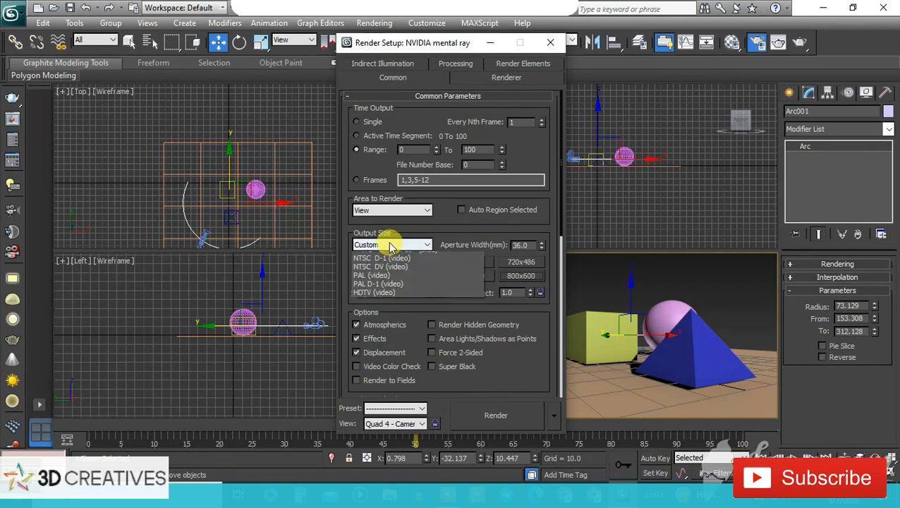
pyautogui.click(403, 245)
# - Set the render output file to walkthrough in AVI format, compressed with DV Video Encoder
pyautogui.scroll(-5, 404, 265)
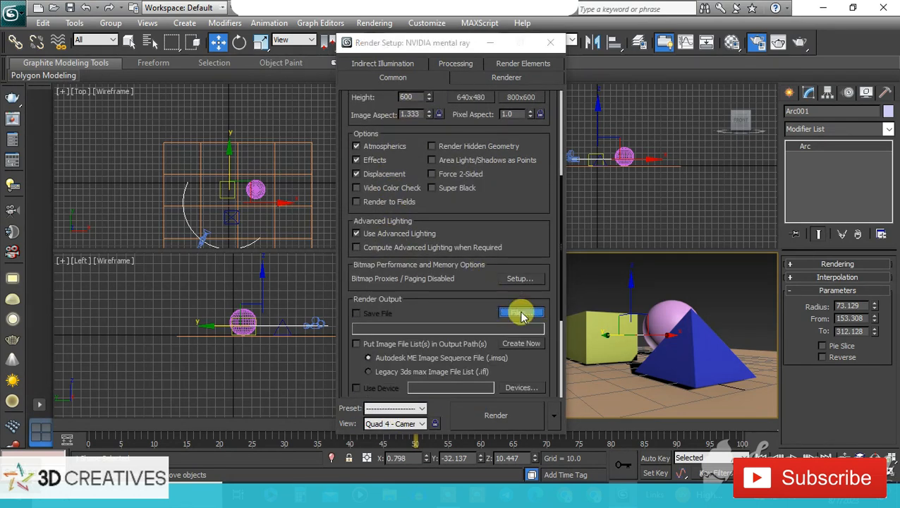
pyautogui.click(520, 313)
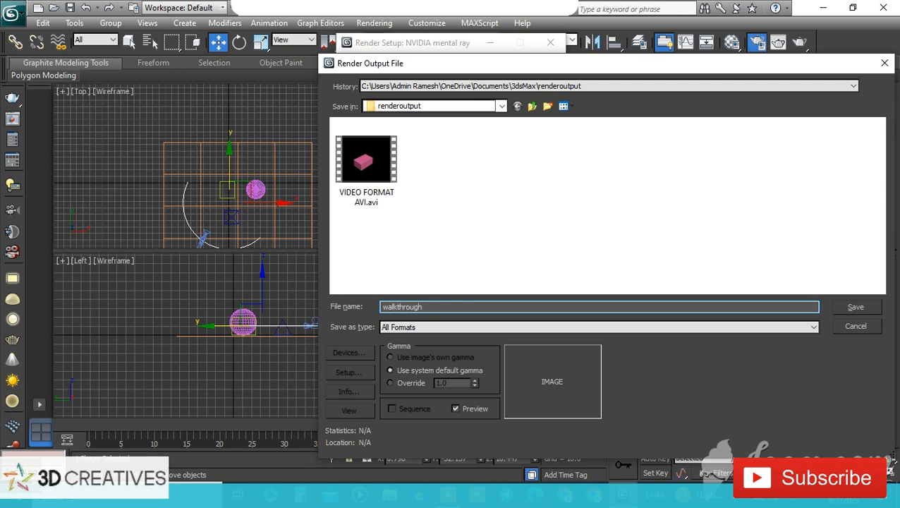
pyautogui.click(465, 327)
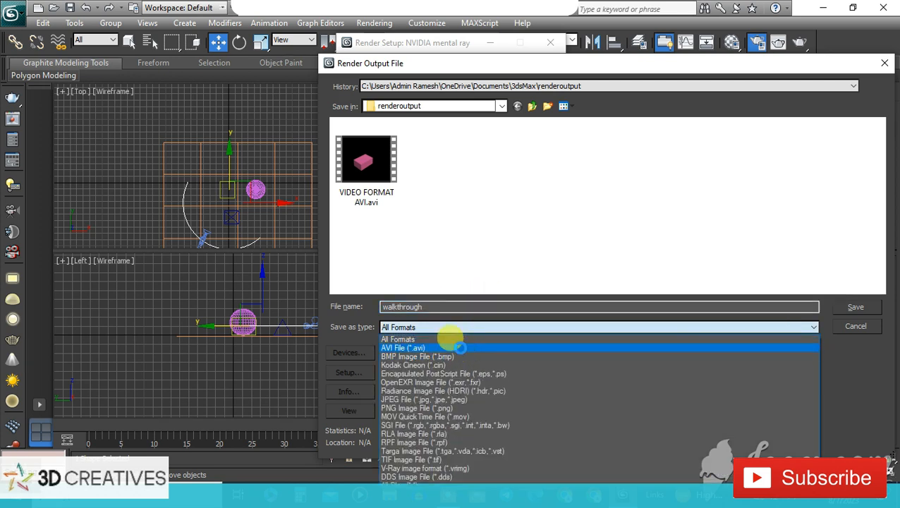
pyautogui.click(459, 347)
pyautogui.click(846, 307)
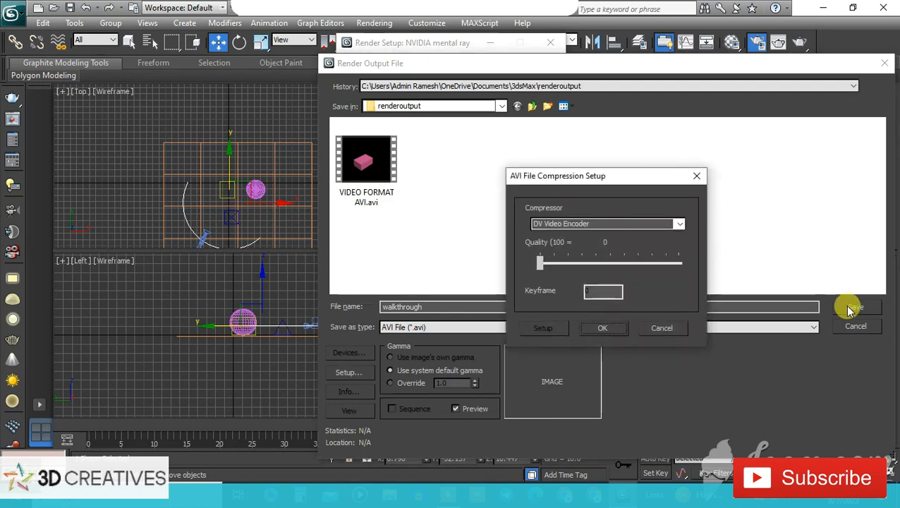
pyautogui.click(603, 328)
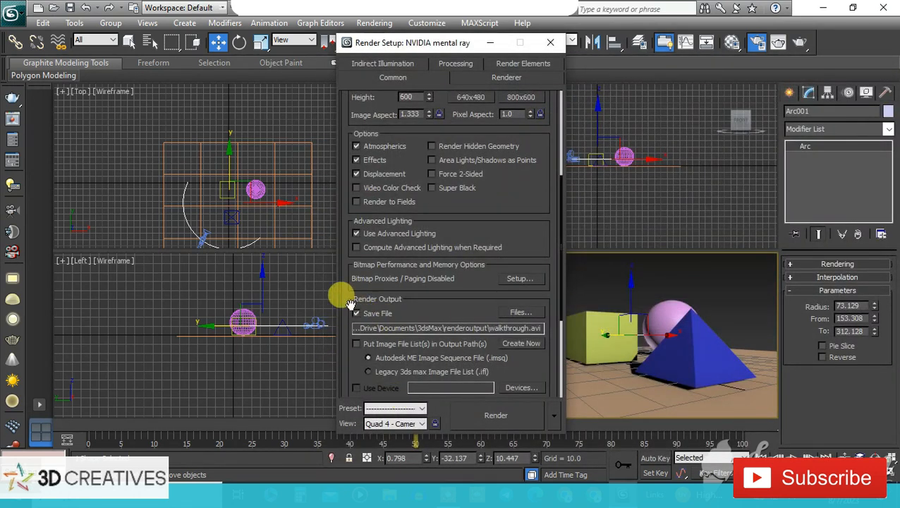
# - Start rendering the walkthrough animation from the camera view, cancel it and close the rendered frame window
pyautogui.click(496, 418)
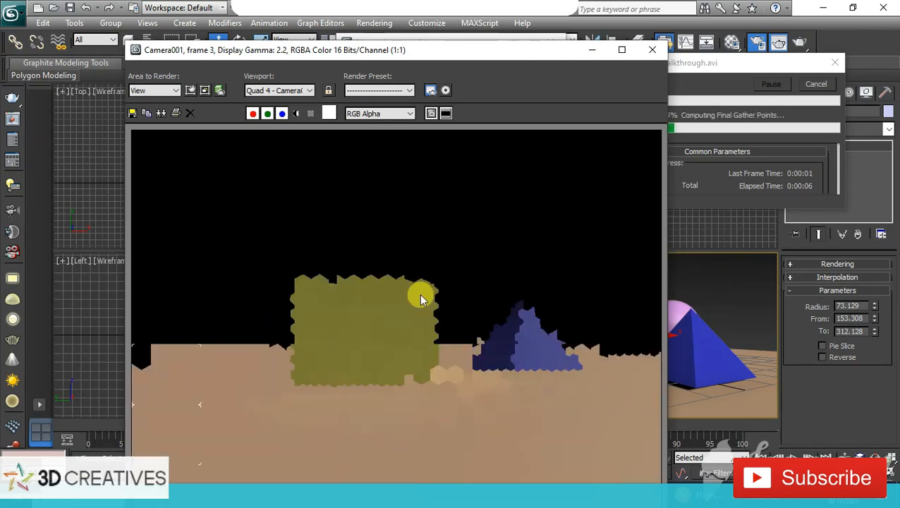
pyautogui.click(741, 67)
pyautogui.click(834, 63)
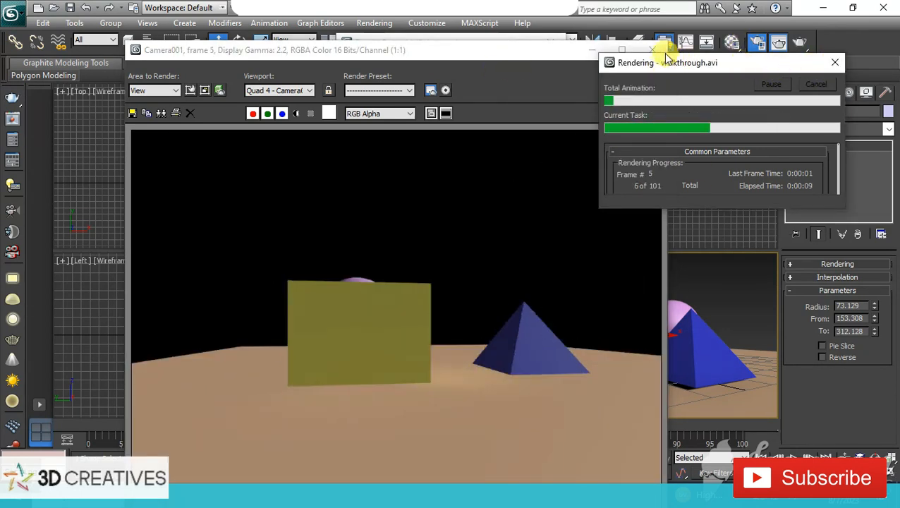
pyautogui.click(651, 49)
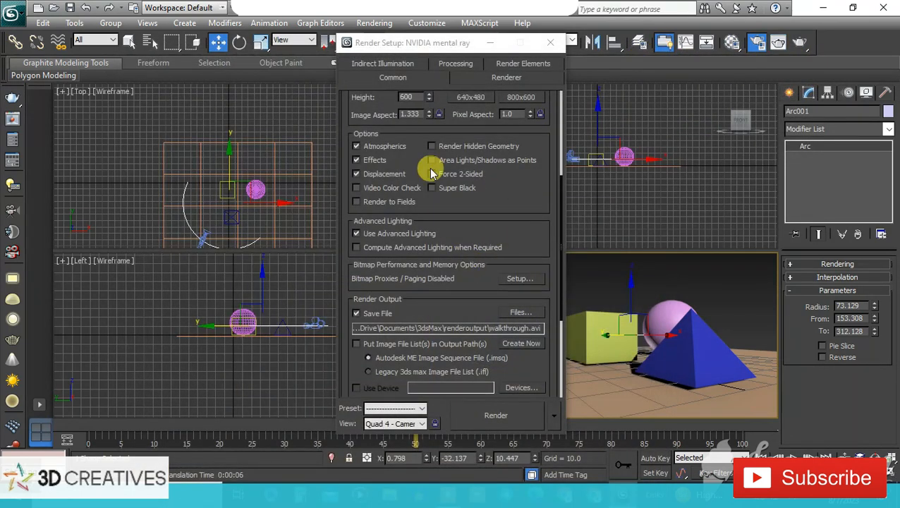
# - Set the output size to 320x240 and render the full animation, overwriting walkthrough.avi
pyautogui.moveTo(563, 268); pyautogui.dragTo(566, 215)
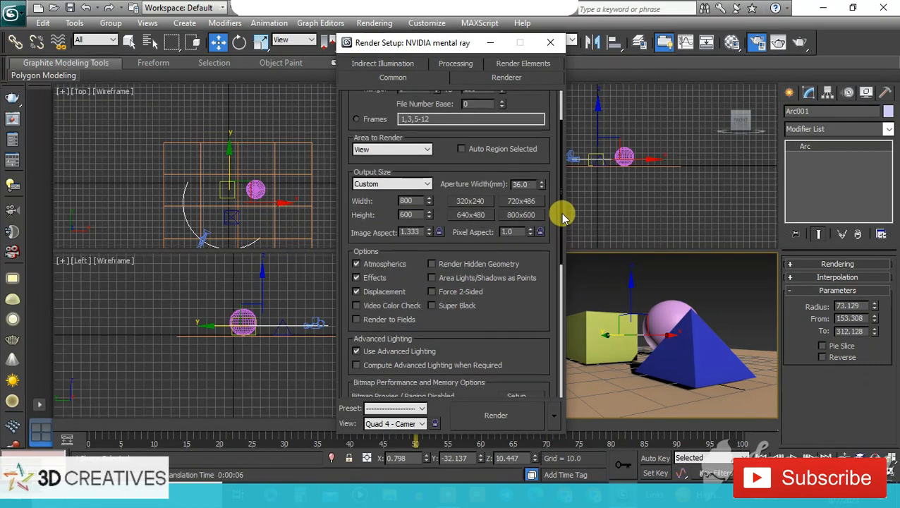
pyautogui.click(498, 413)
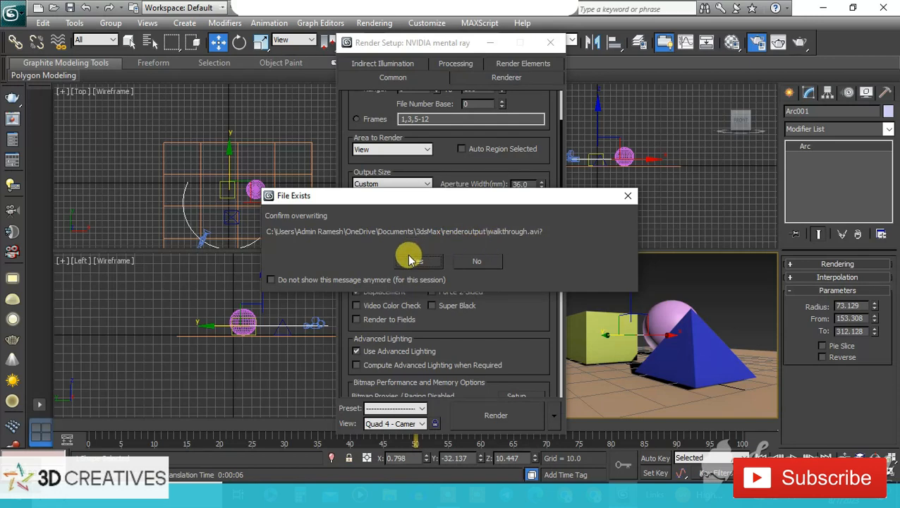
pyautogui.click(417, 261)
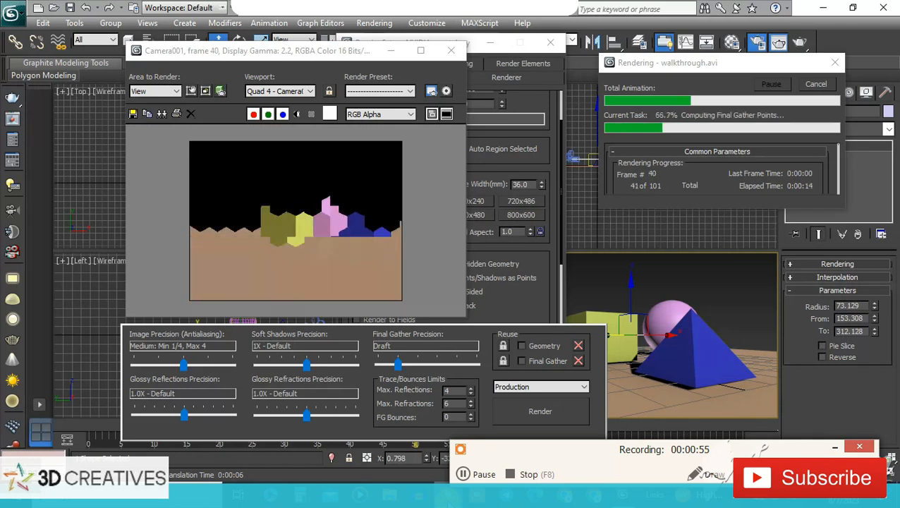
pyautogui.click(837, 451)
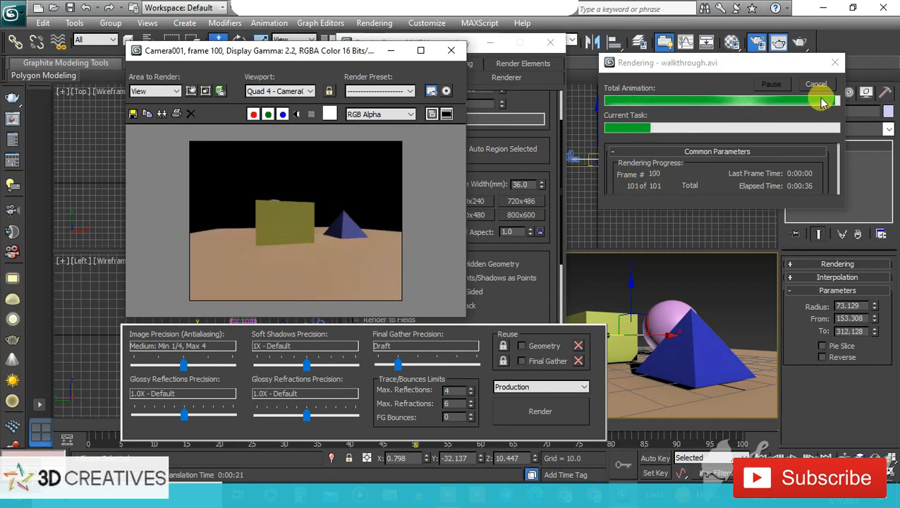
pyautogui.click(453, 54)
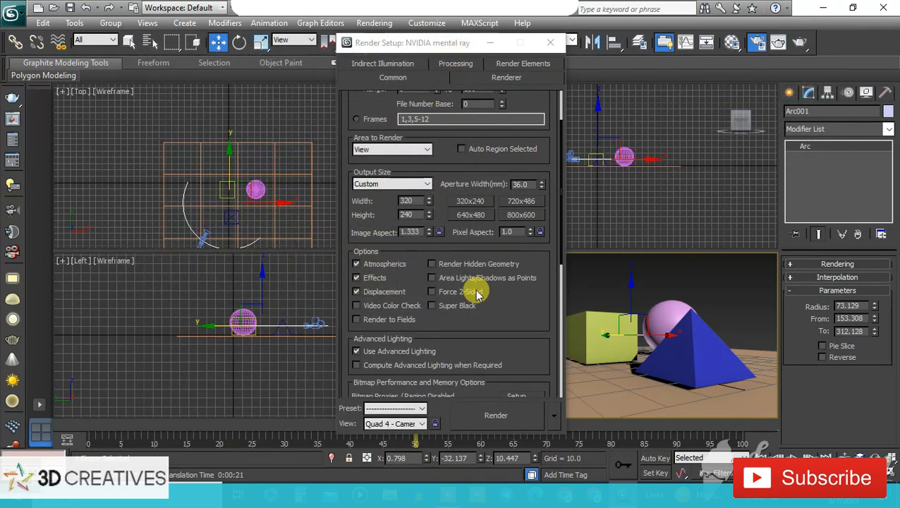
# - Check which renderers are assigned for production, Material Editor and ActiveShade in the render setup
pyautogui.scroll(3, 435, 145)
pyautogui.click(447, 98)
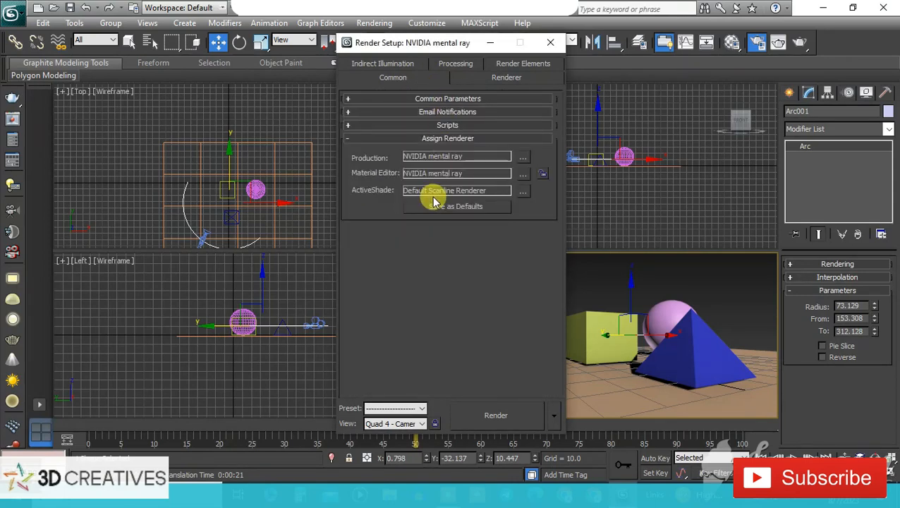
pyautogui.click(426, 137)
pyautogui.click(427, 137)
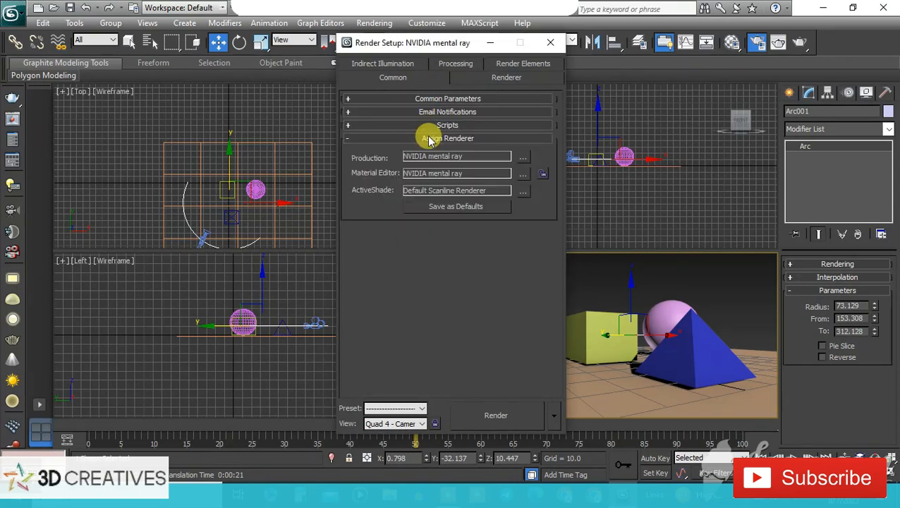
pyautogui.click(429, 98)
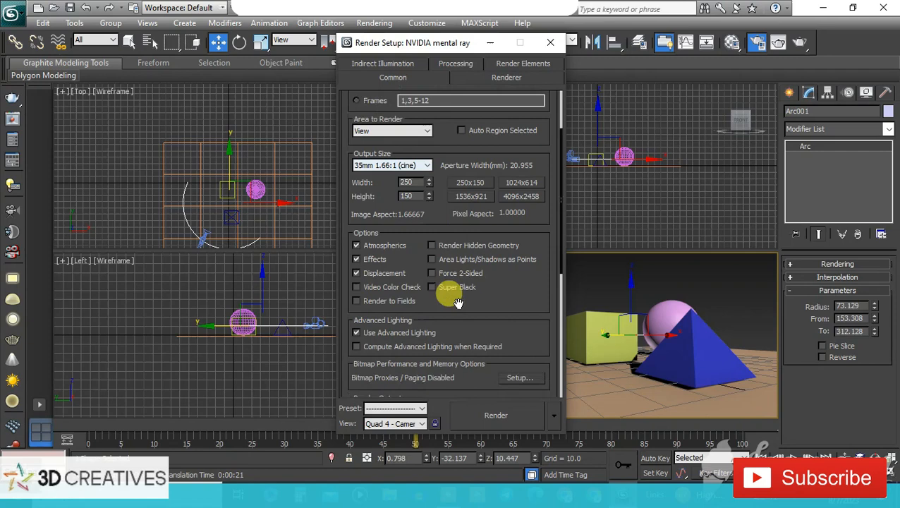
# - Play walkthrough.avi from the renderoutput folder in VLC media player, and close the player and the output file dialog
pyautogui.scroll(-5, 462, 283)
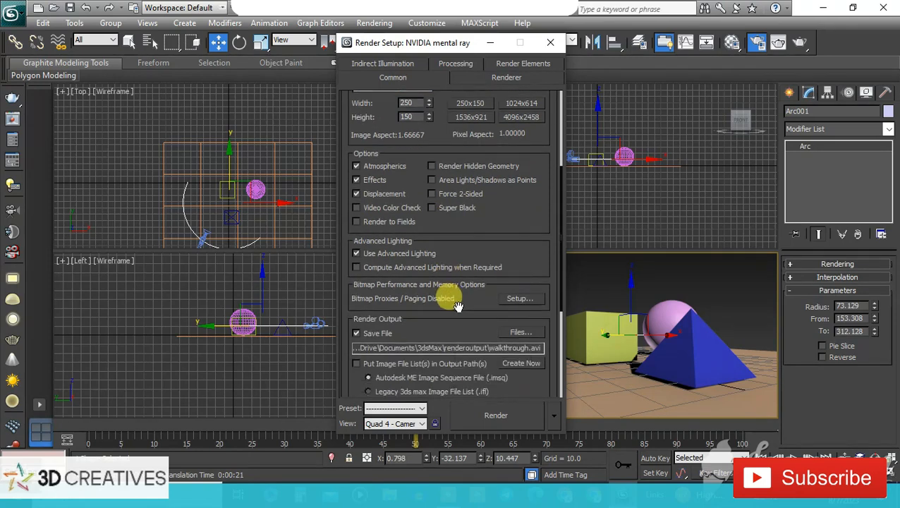
pyautogui.click(517, 293)
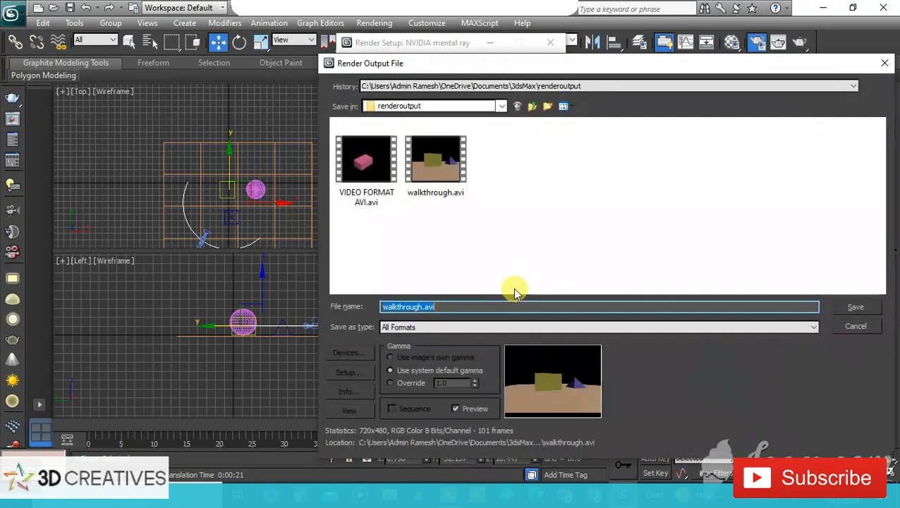
pyautogui.rightClick(428, 168)
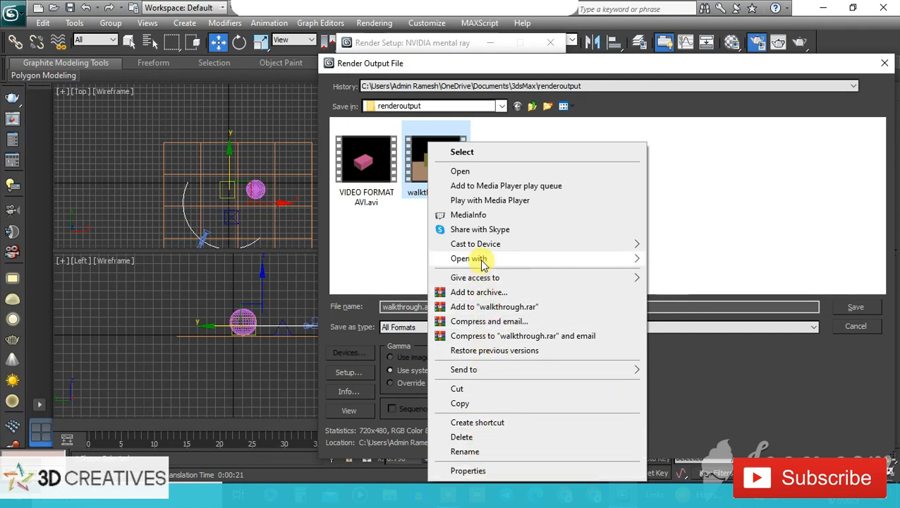
pyautogui.moveTo(480, 259)
pyautogui.click(694, 318)
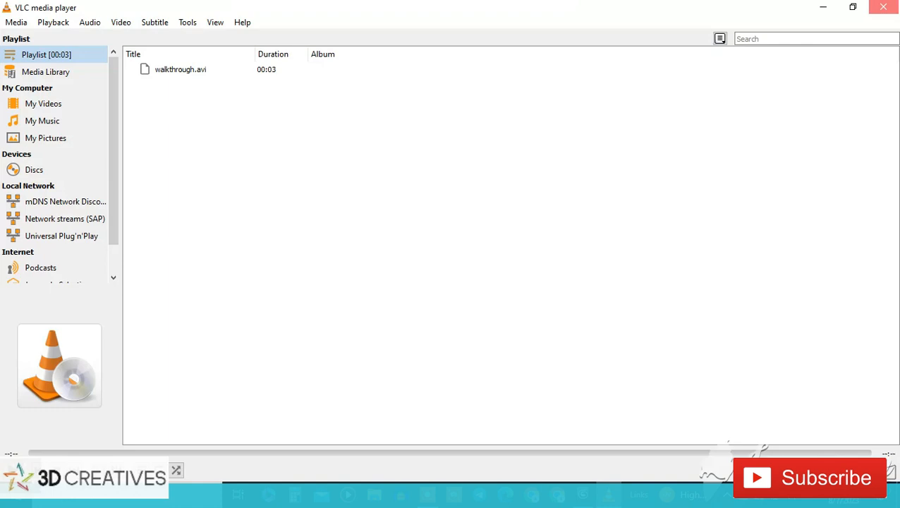
pyautogui.click(883, 7)
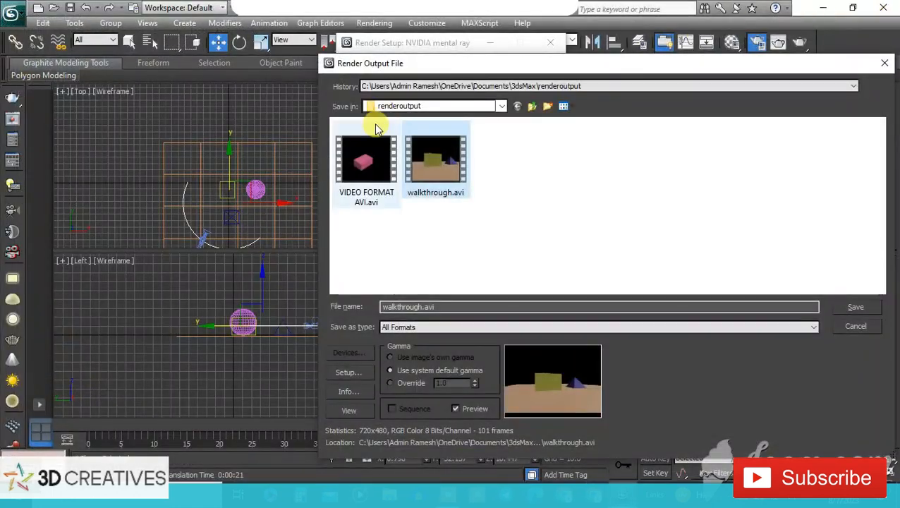
pyautogui.moveTo(583, 65); pyautogui.dragTo(451, 69)
pyautogui.click(753, 66)
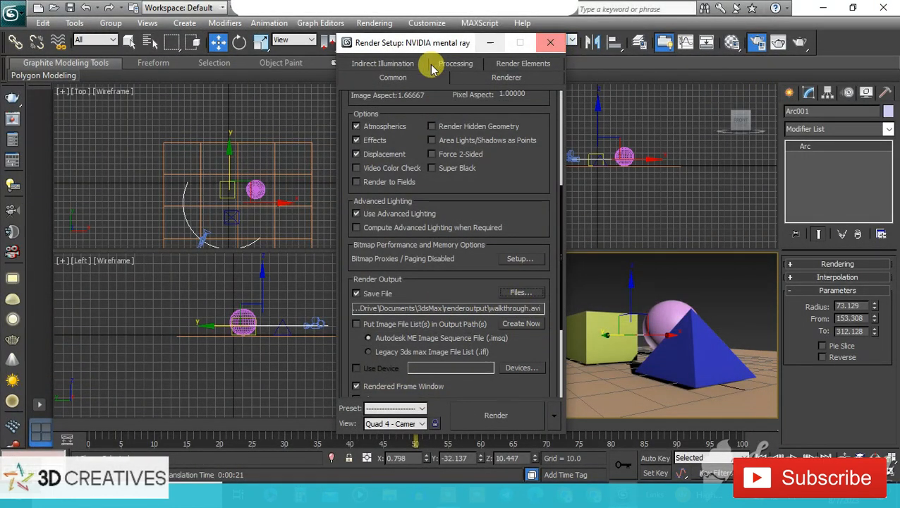
# - Assign V-Ray Adv 3.60.03 as the renderer for both production and the Material Editor
pyautogui.scroll(10, 476, 173)
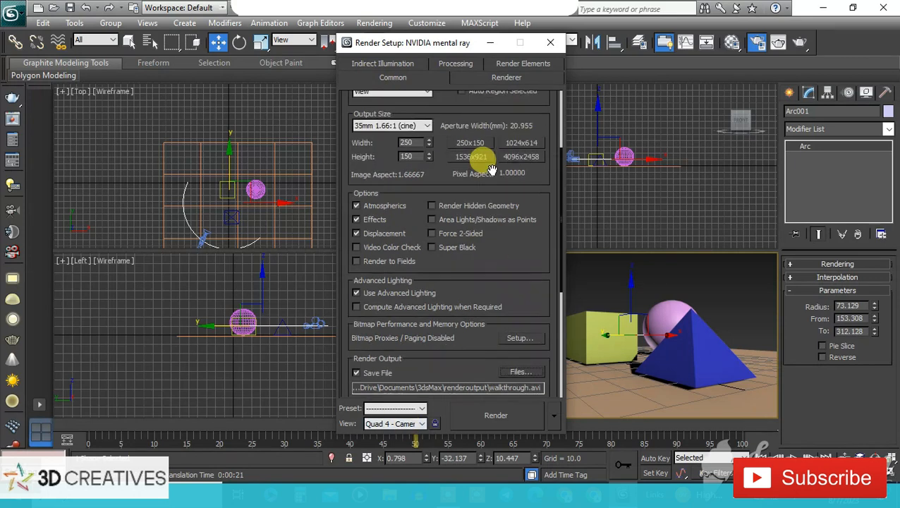
pyautogui.click(467, 99)
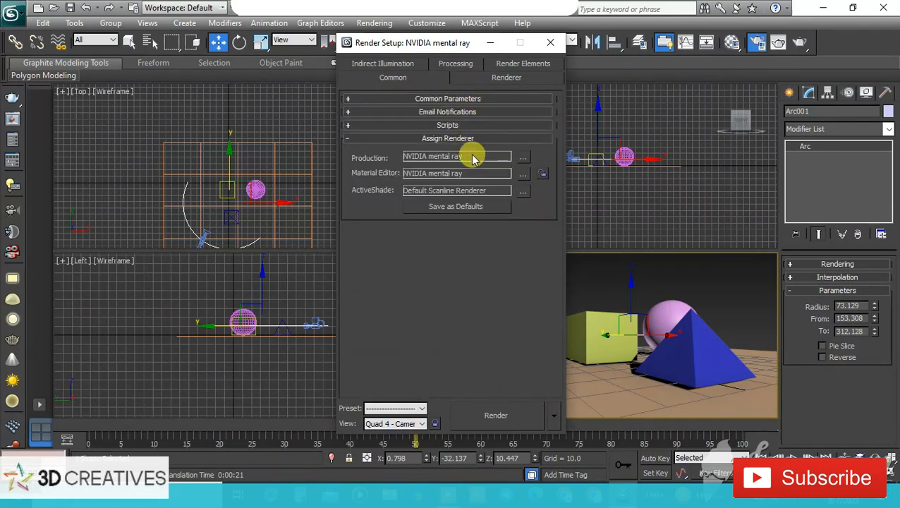
pyautogui.click(522, 158)
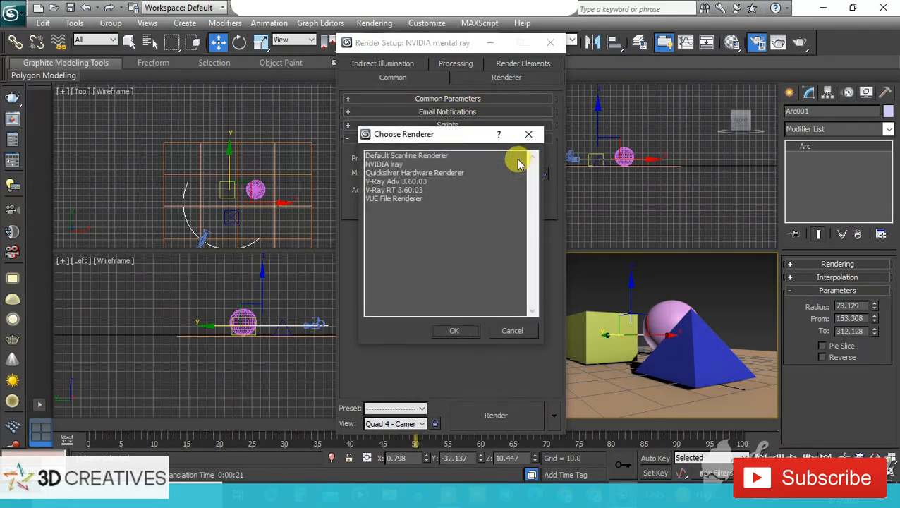
pyautogui.click(388, 189)
pyautogui.click(401, 173)
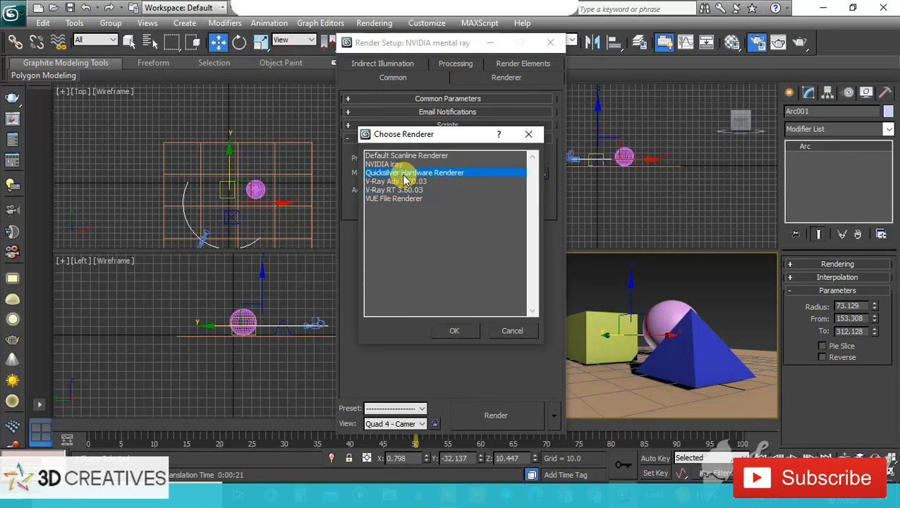
pyautogui.click(379, 182)
pyautogui.click(455, 328)
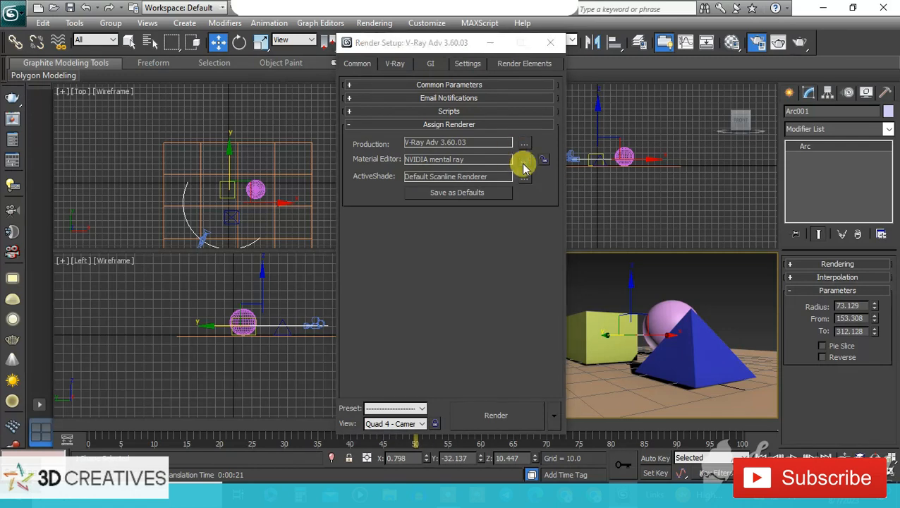
pyautogui.click(524, 160)
pyautogui.click(450, 329)
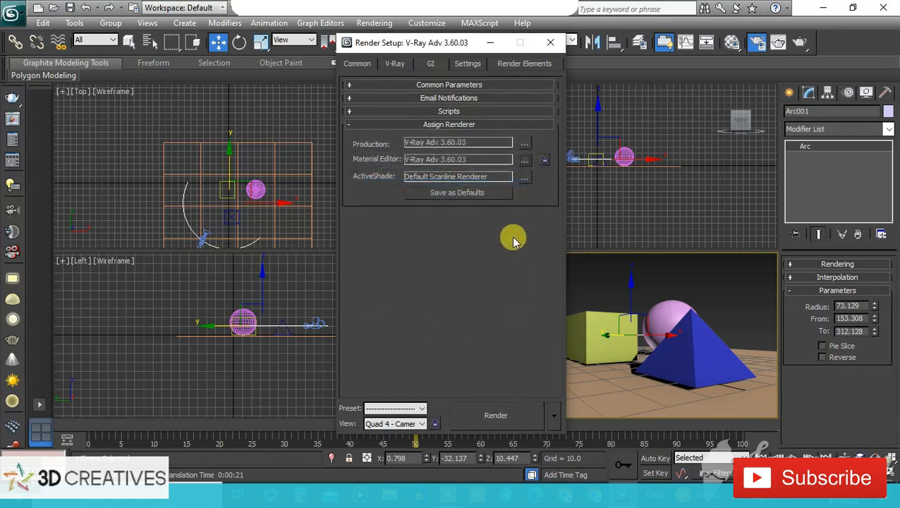
# - Assign V-Ray RT 3.60.03 as the ActiveShade renderer and save the renderer assignments as defaults
pyautogui.click(529, 176)
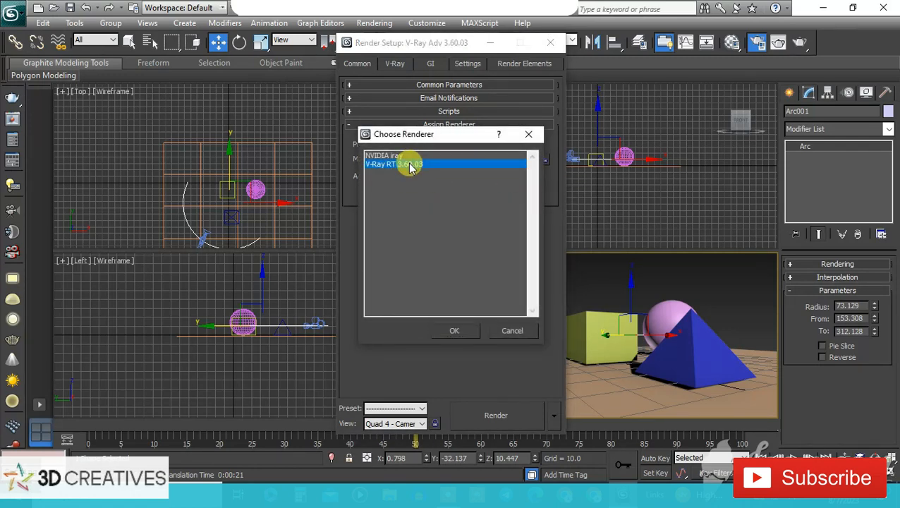
pyautogui.click(456, 329)
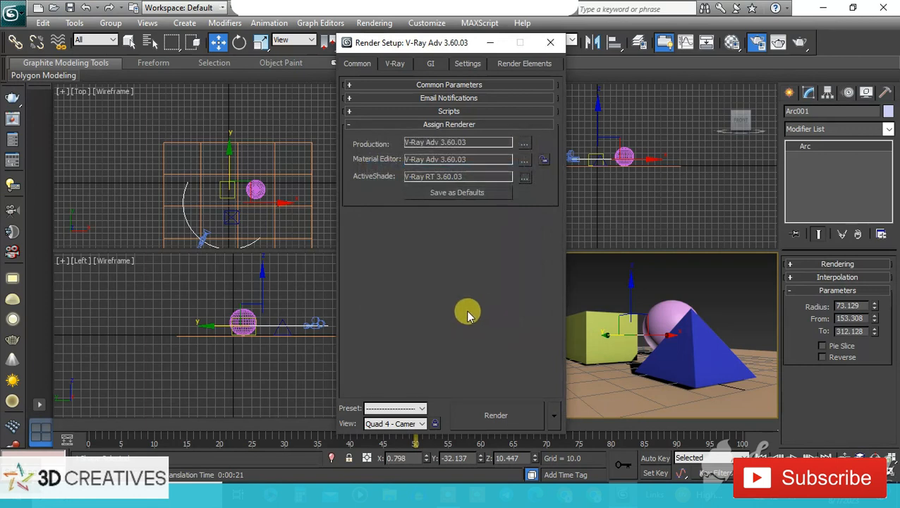
pyautogui.click(464, 192)
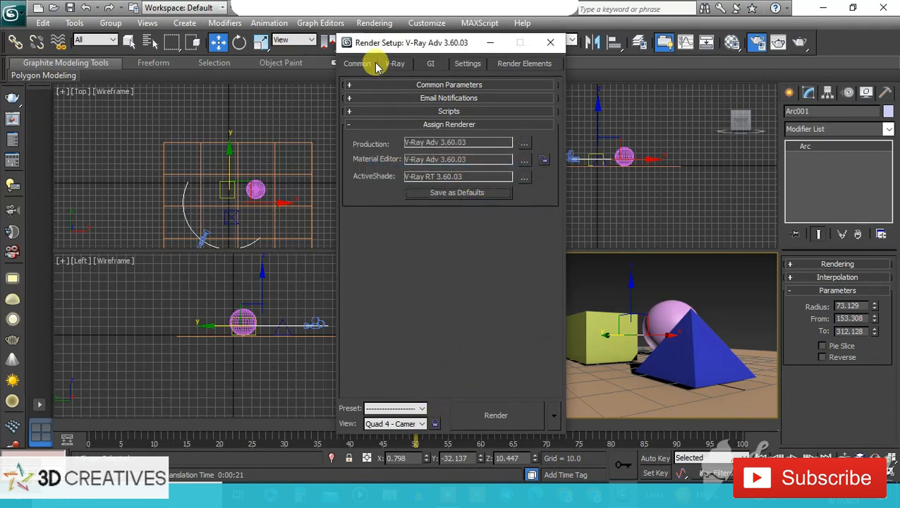
# - Set the render output size to the HDTV (video) preset at 1280x720 in the common parameters
pyautogui.click(378, 84)
pyautogui.click(363, 86)
pyautogui.click(367, 83)
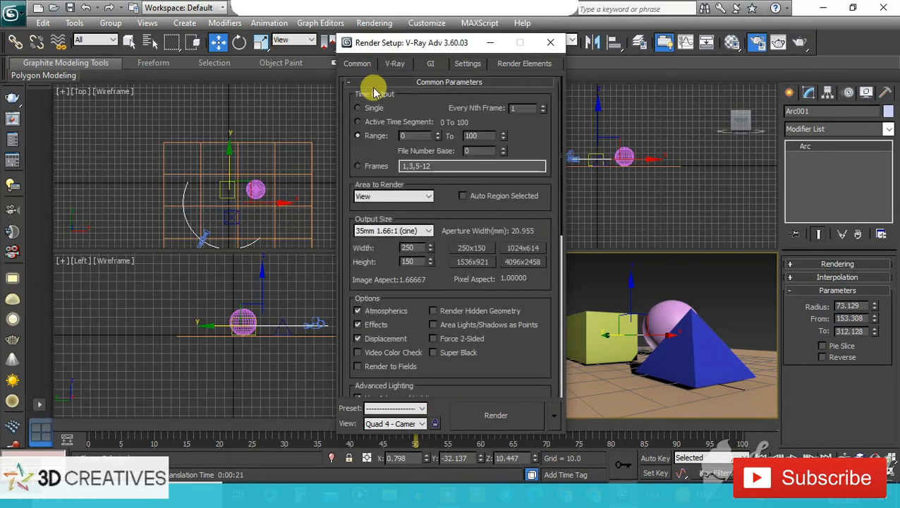
pyautogui.click(409, 236)
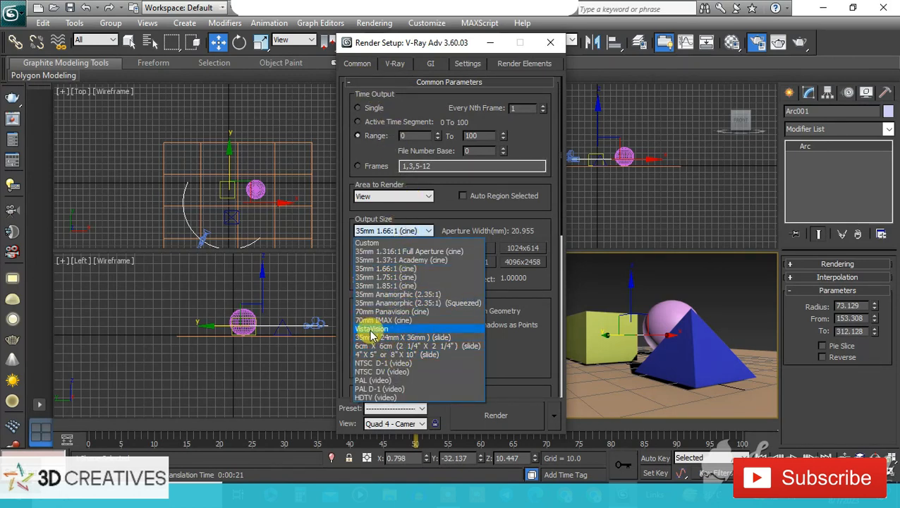
pyautogui.click(376, 397)
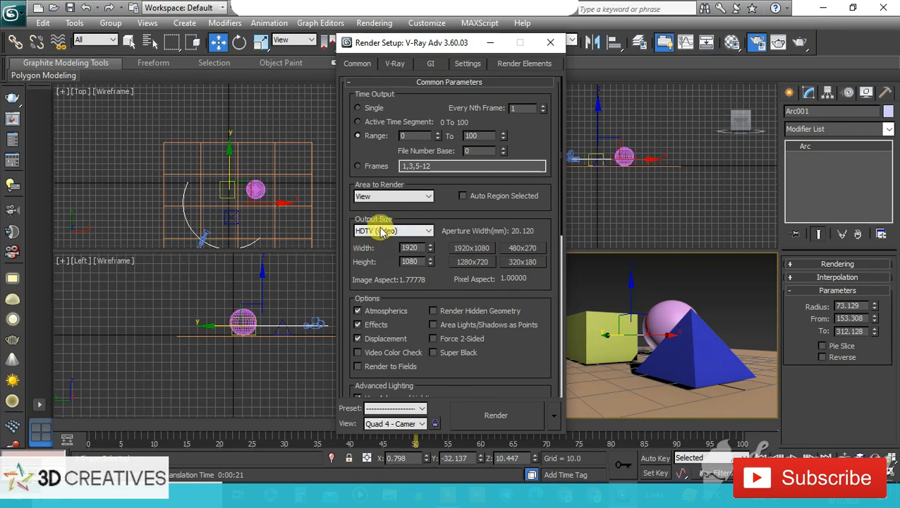
pyautogui.click(474, 262)
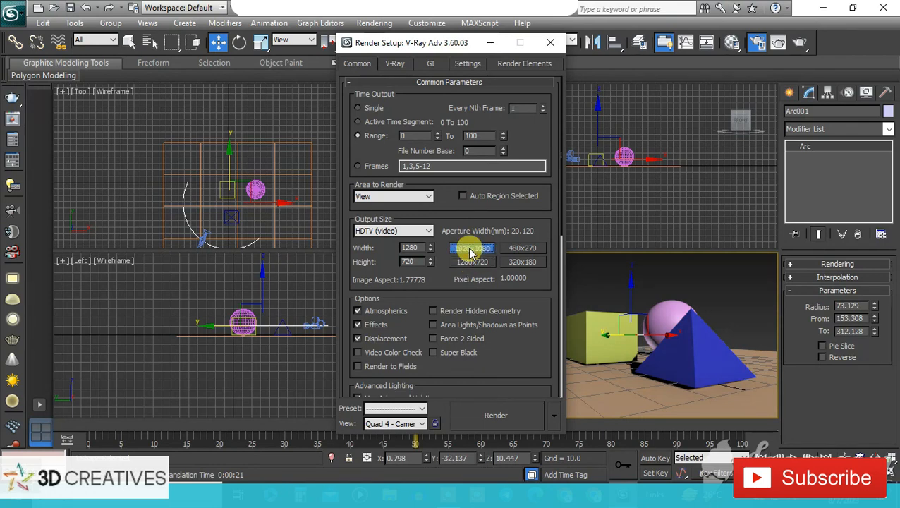
# - Change the output size preset to VistaVision and review the remaining common render parameters
pyautogui.click(394, 230)
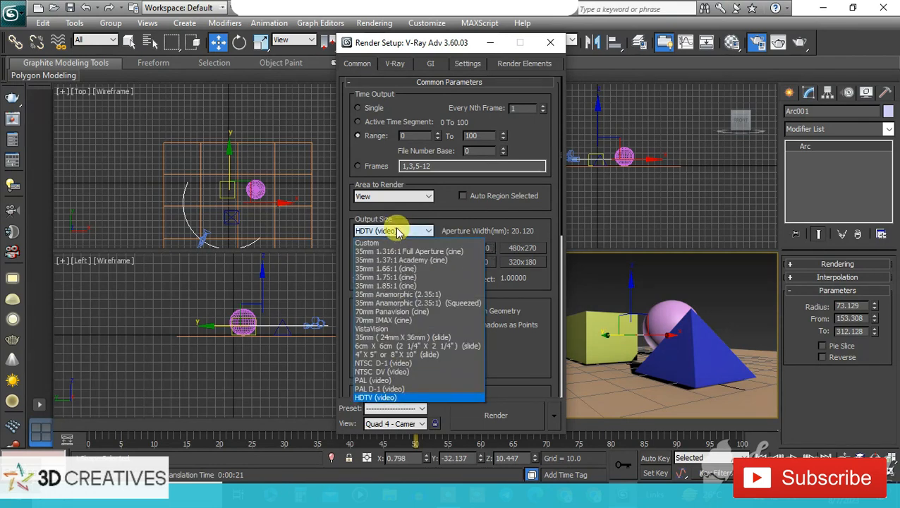
pyautogui.click(372, 329)
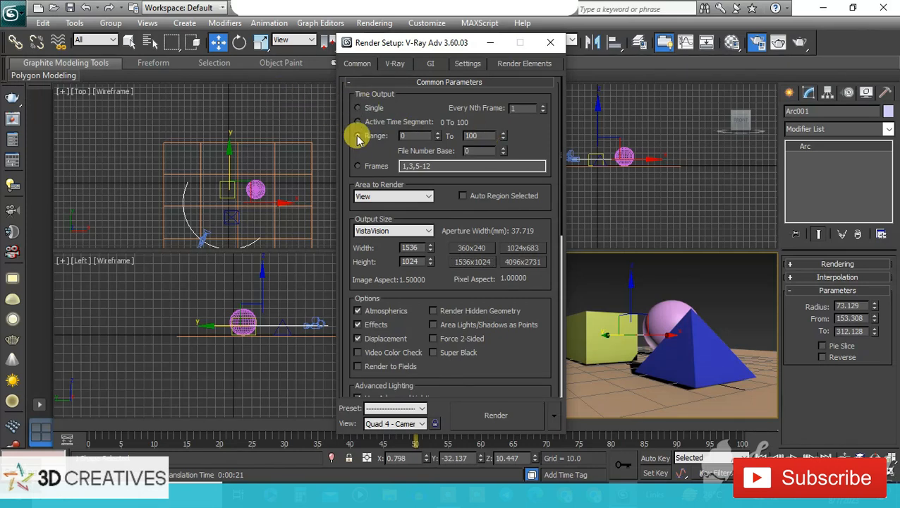
pyautogui.scroll(-5, 391, 384)
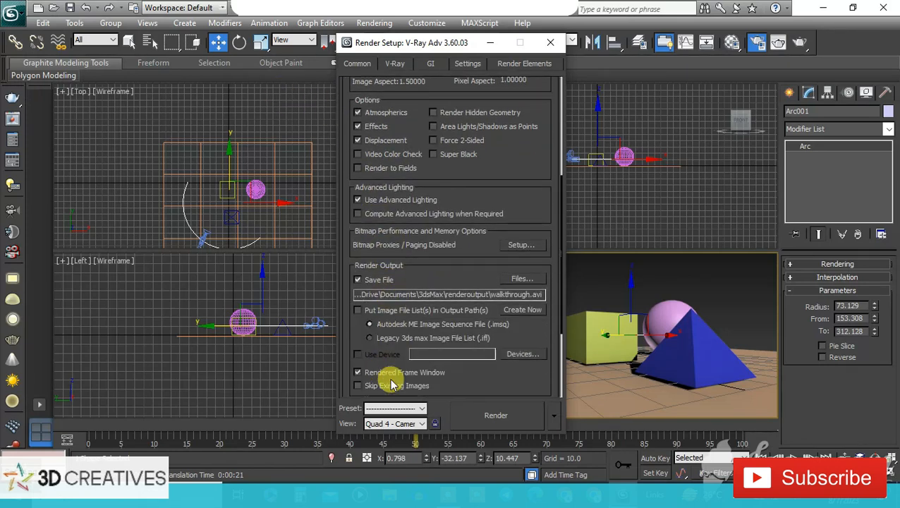
pyautogui.scroll(-4, 392, 384)
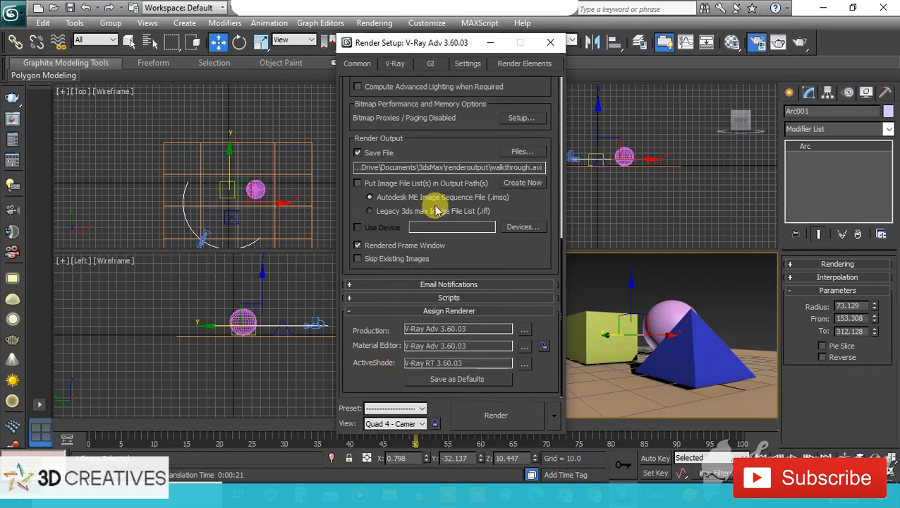
pyautogui.scroll(8, 436, 210)
# - Open the V-Ray renderer settings and expand the Global switches to examine their options
pyautogui.click(394, 63)
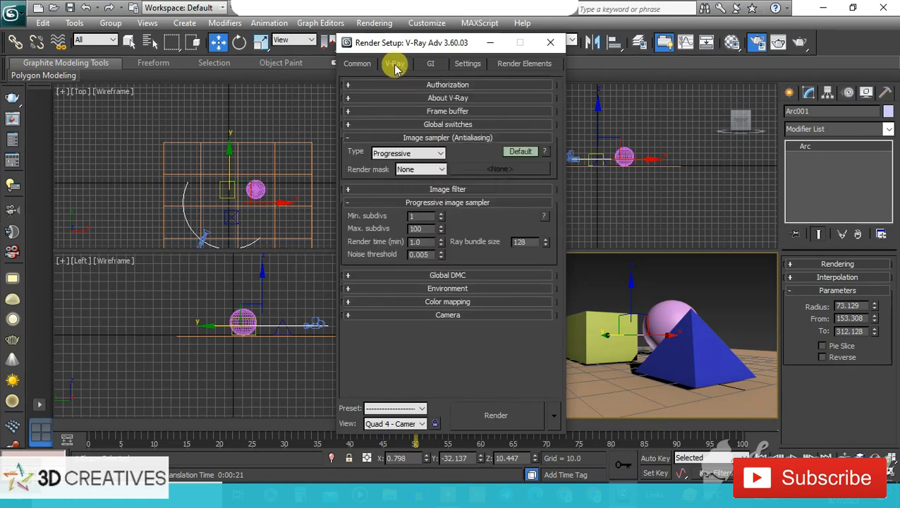
pyautogui.click(441, 110)
pyautogui.click(443, 113)
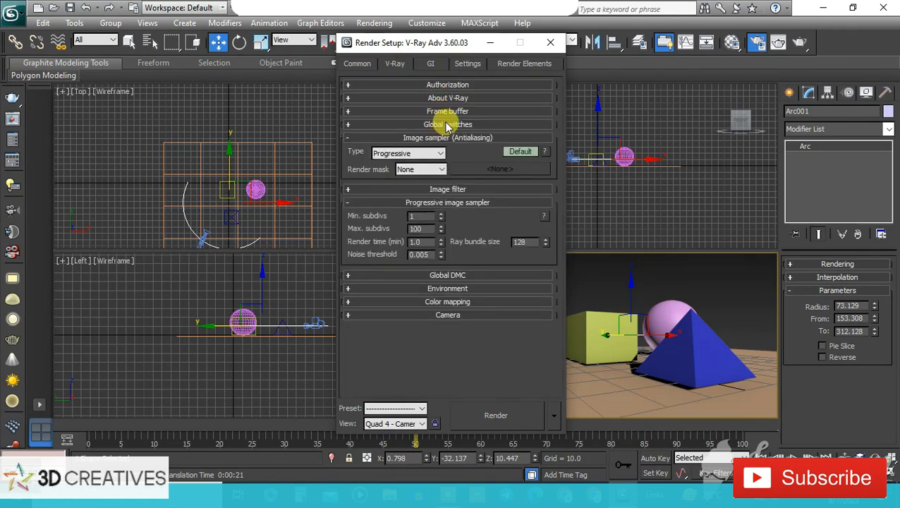
pyautogui.click(447, 125)
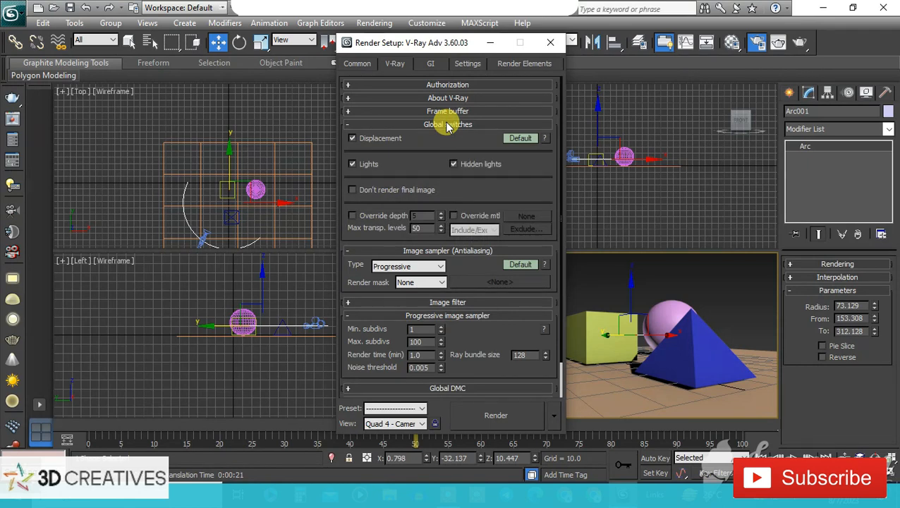